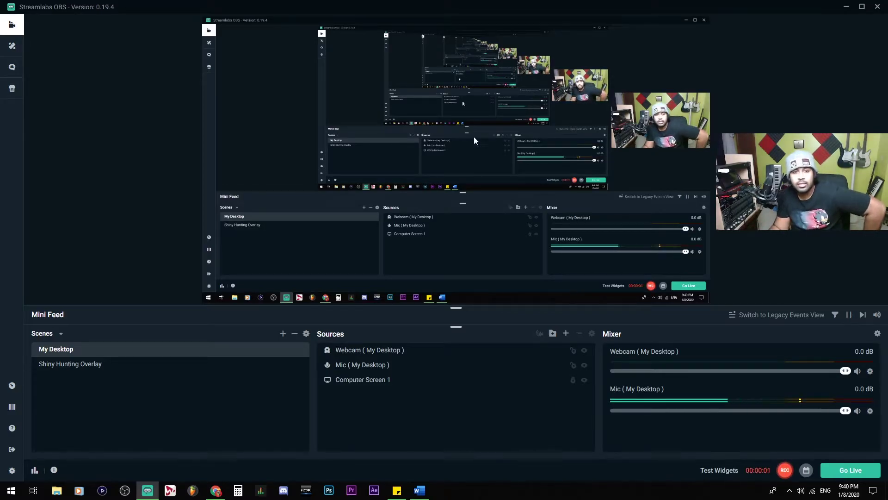
Select the Webcam source and enlarge it down-left to fill most of the preview's lower right.
click(617, 141)
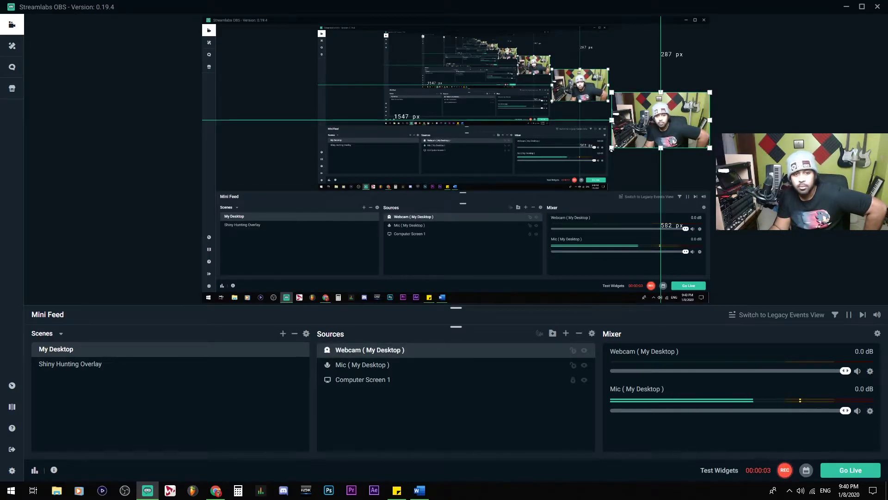
drag(612, 148, 382, 277)
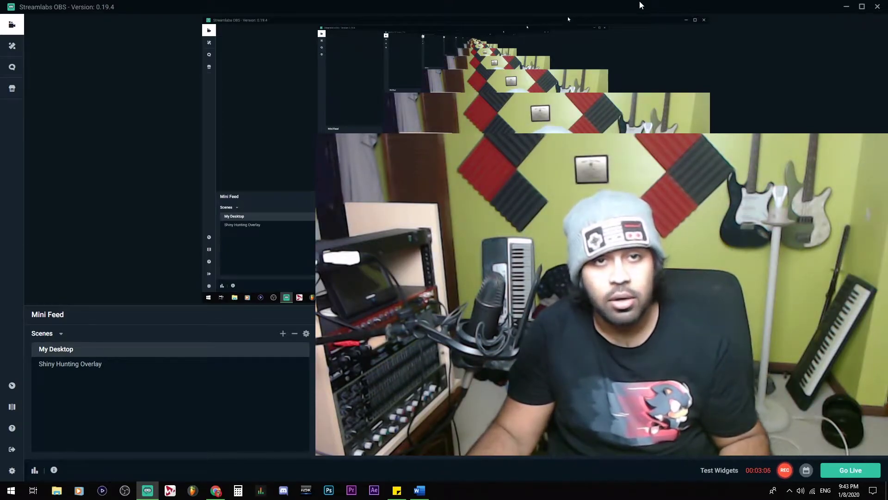
Restore the Streamlabs OBS window and close the Display Capture properties dialog.
double_click(648, 15)
click(715, 12)
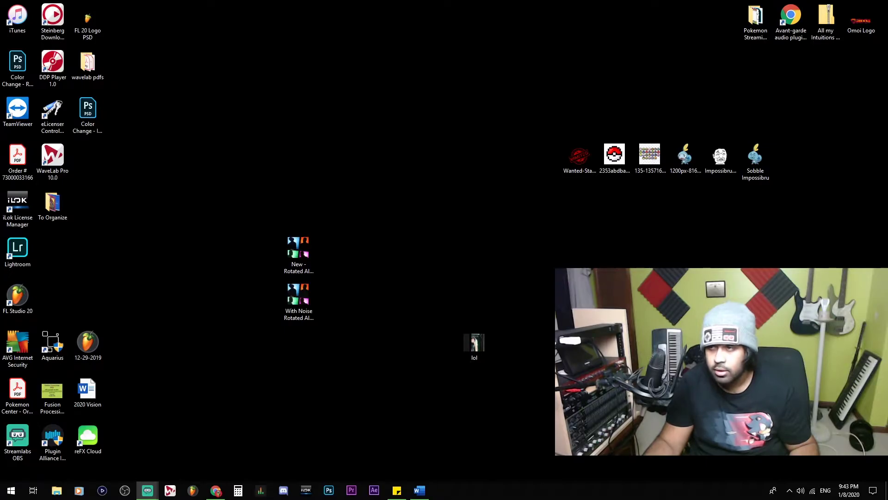
click(147, 490)
click(552, 415)
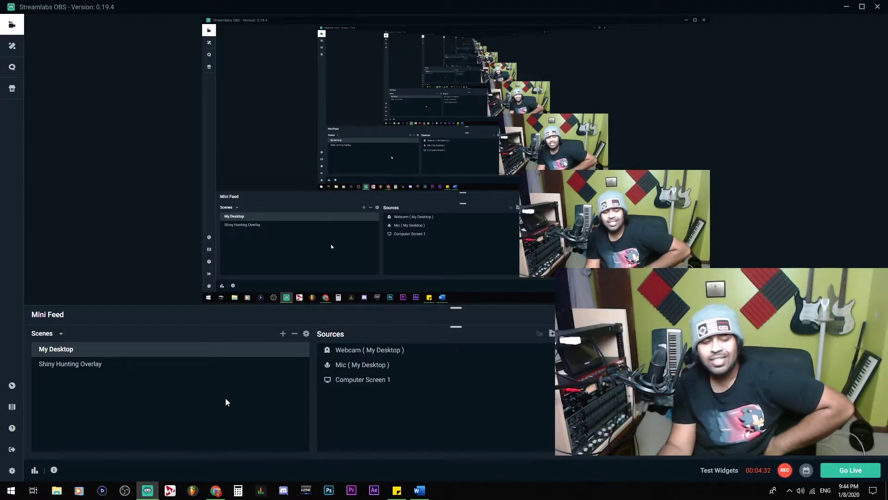
In Settings > General, turn on 'Show confirmation dialog when starting streams'.
click(12, 470)
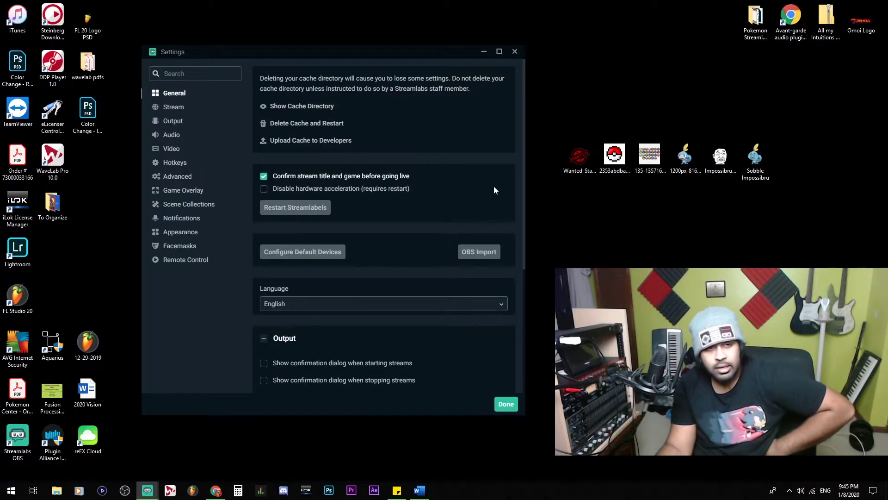
scroll(494, 190, down, 5)
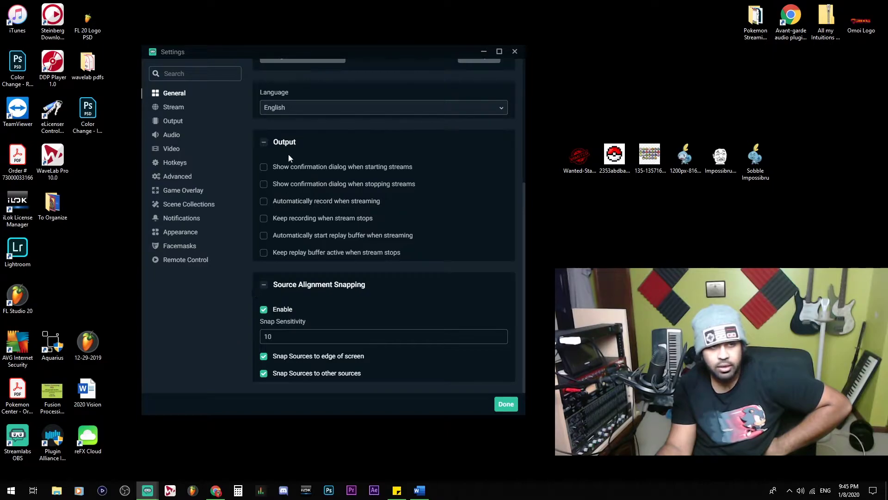
scroll(494, 217, up, 5)
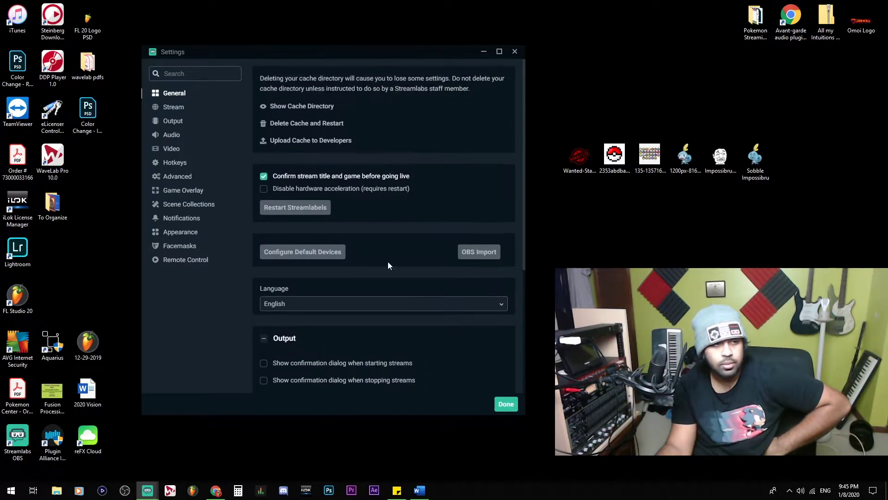
scroll(352, 290, down, 2)
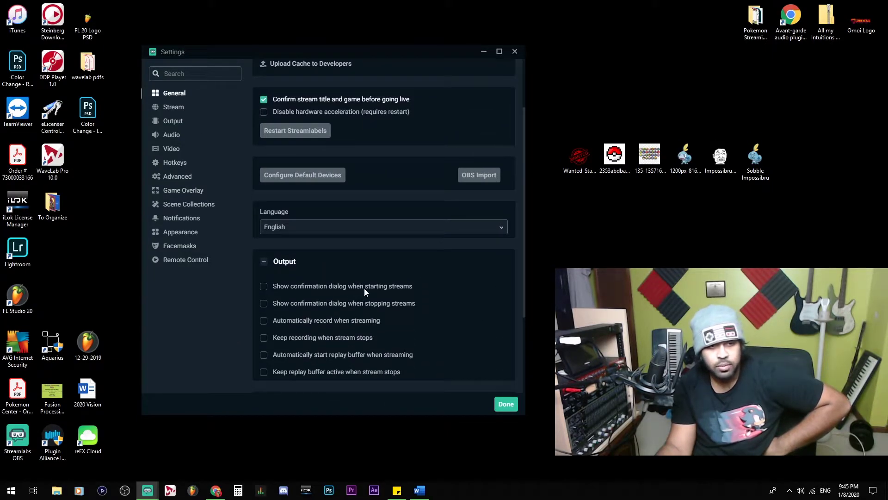
click(357, 287)
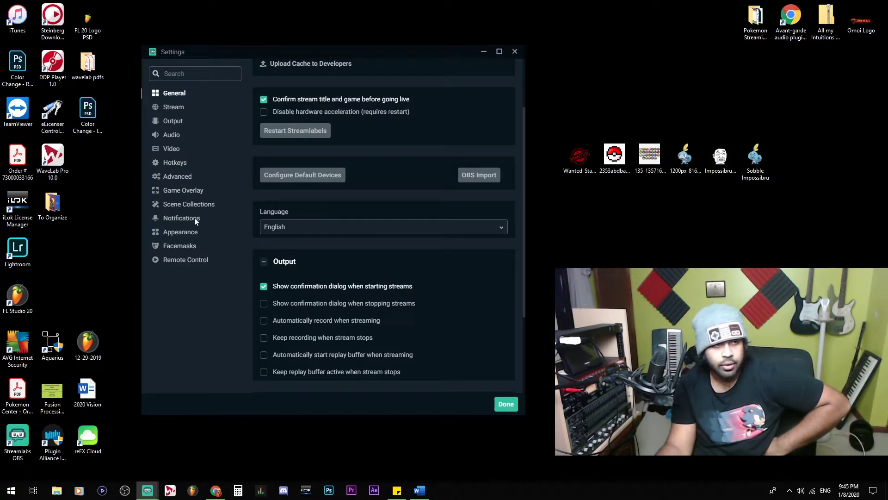
On the Stream page, apply recommended settings, then switch to custom ingest for YouTube / YouTube Gaming.
click(176, 110)
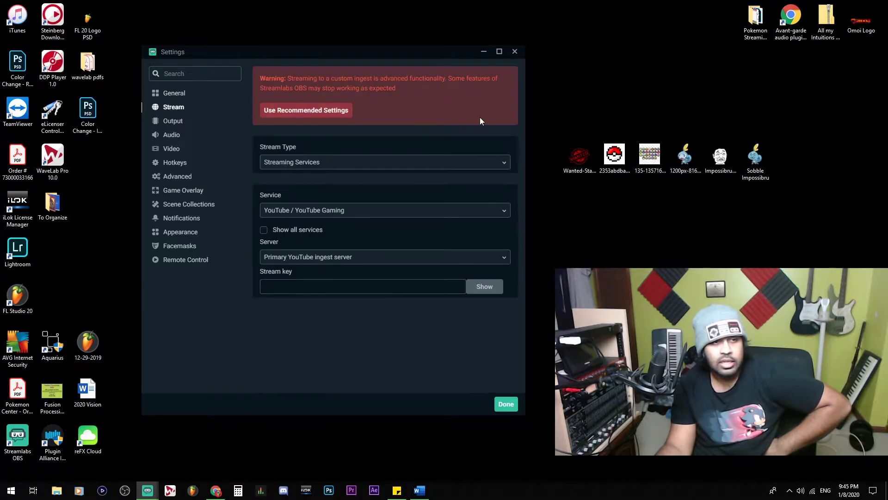
click(342, 114)
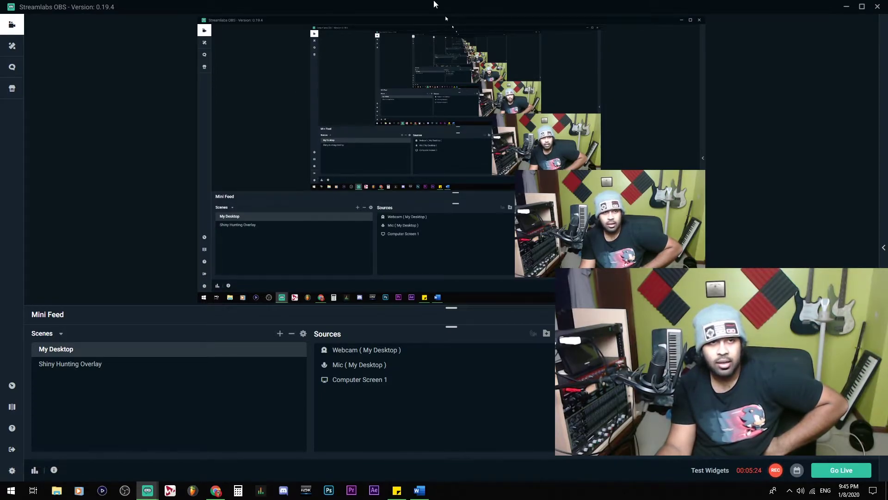
double_click(434, 4)
click(601, 14)
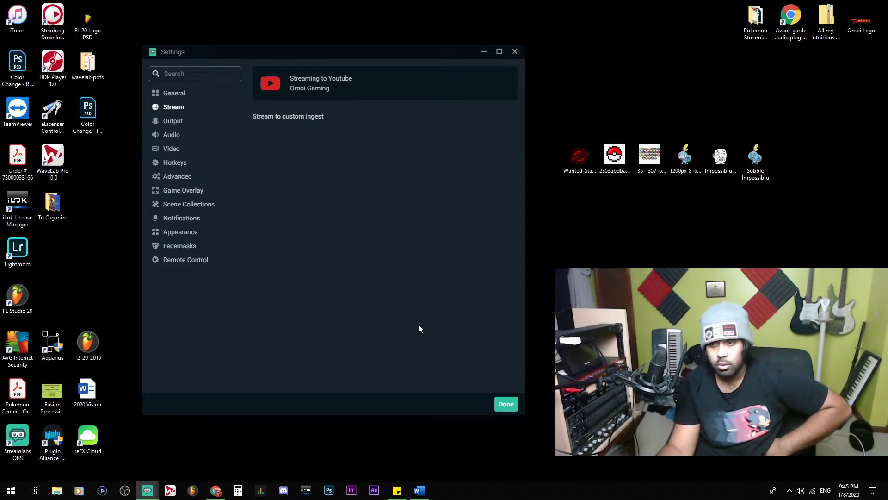
click(288, 116)
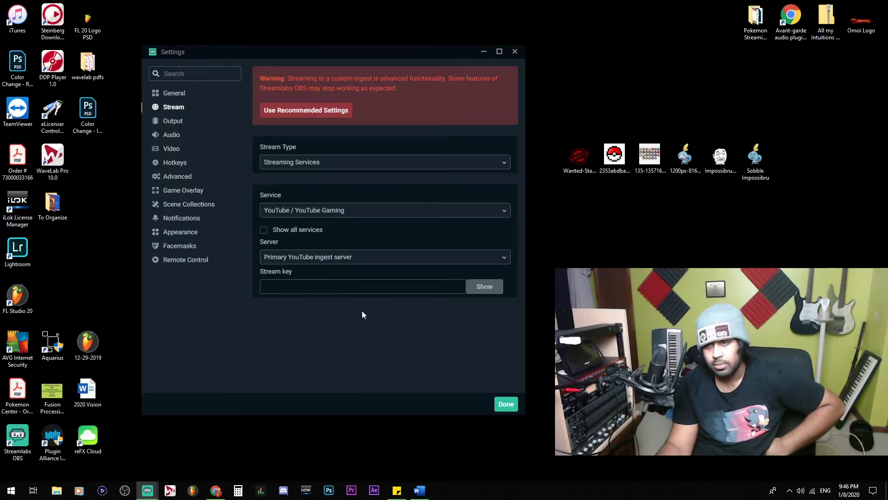
In the browser, open the YouTube Studio live streaming dashboard.
key(alt+Tab)
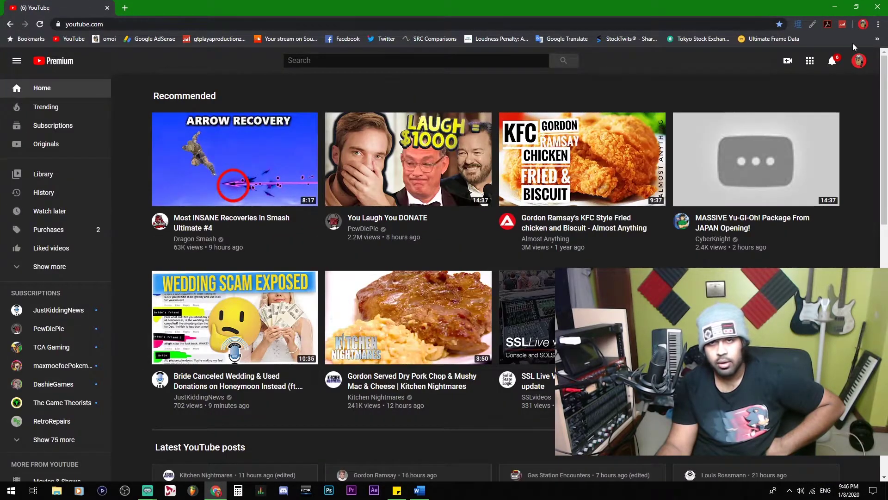
click(859, 61)
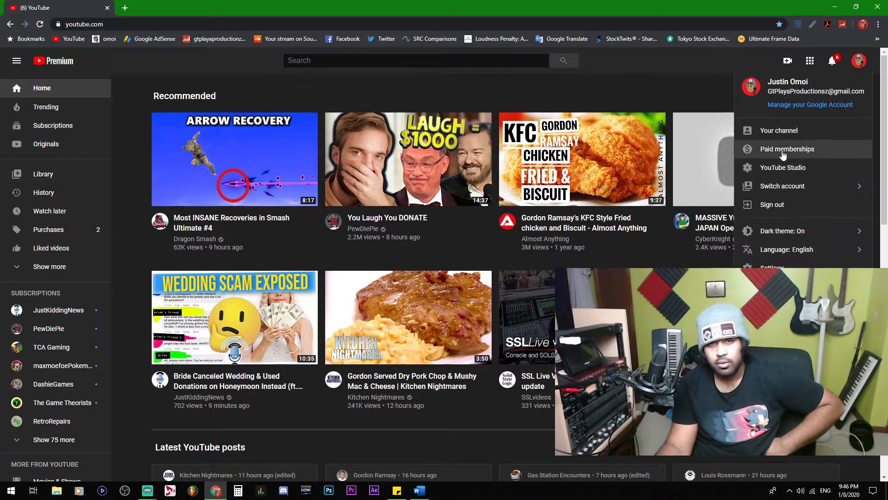
click(782, 169)
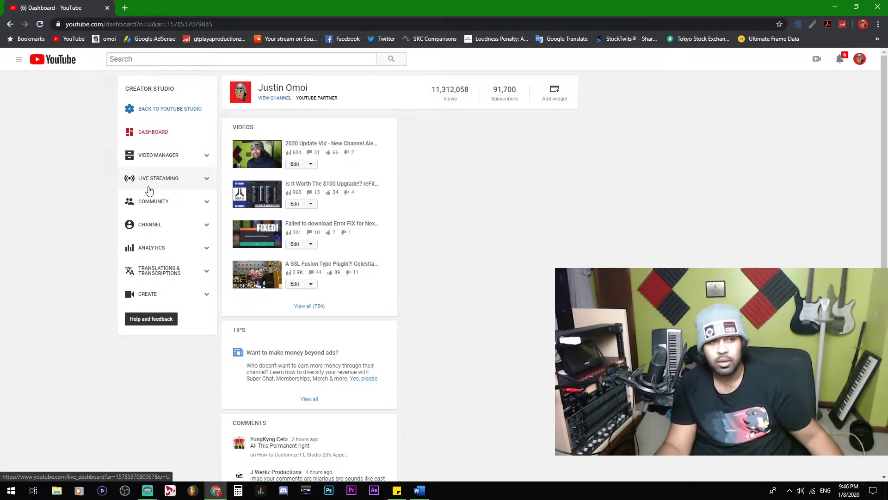
click(149, 190)
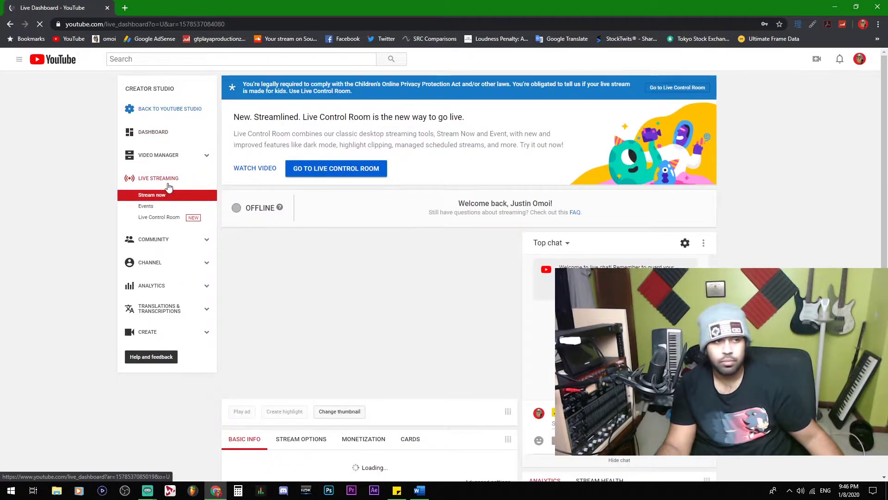
scroll(79, 232, down, 10)
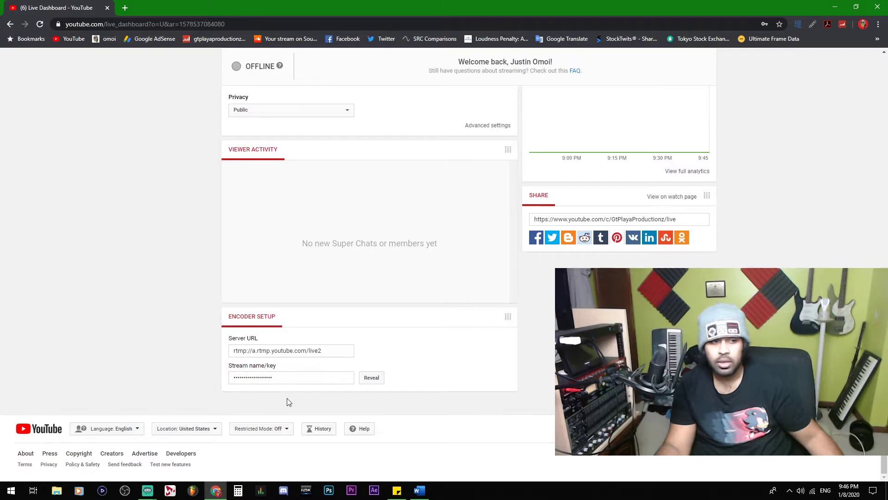
Select the masked stream key, then minimize the browser to return to Streamlabs OBS.
click(259, 378)
click(249, 382)
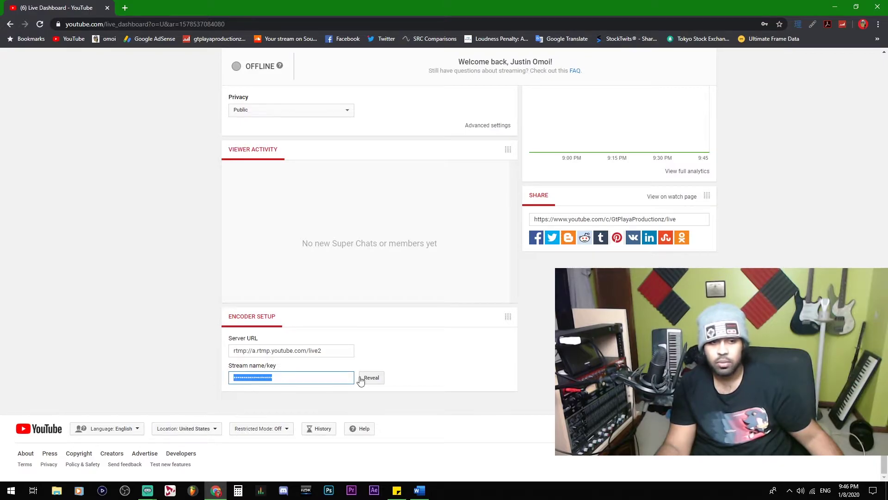
click(136, 342)
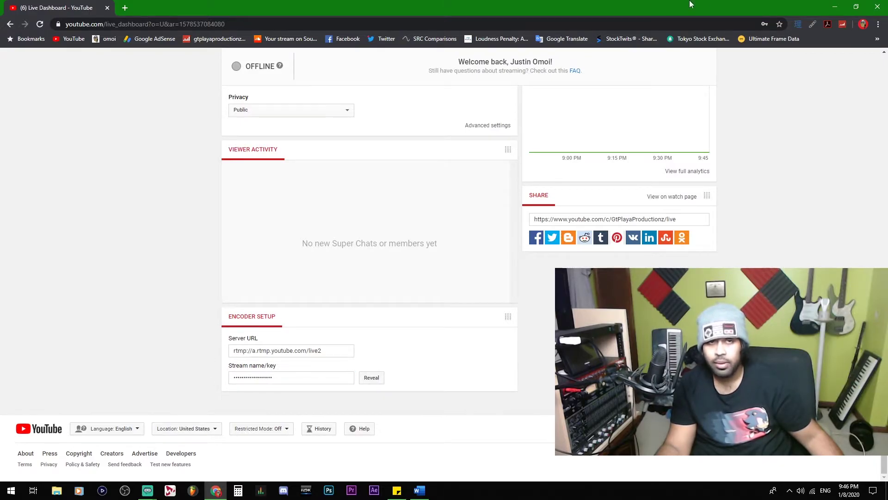
click(835, 7)
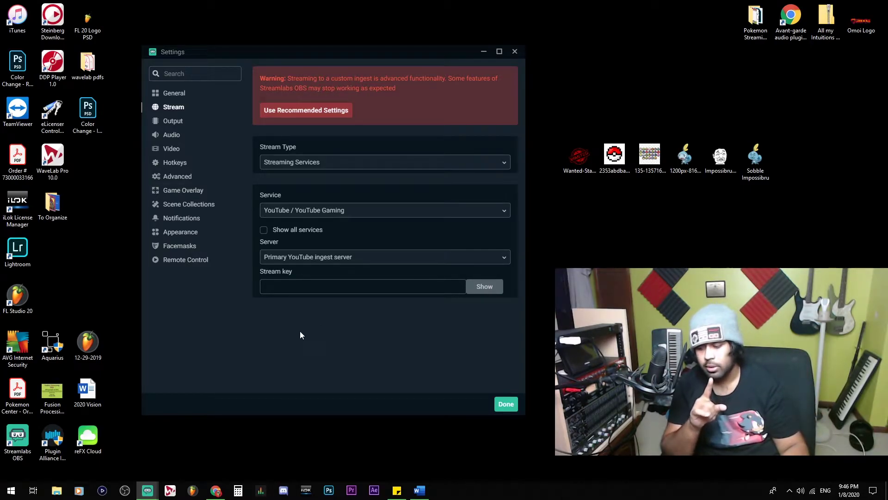
Switch streaming back to the linked YouTube account and open the Output settings page.
click(307, 111)
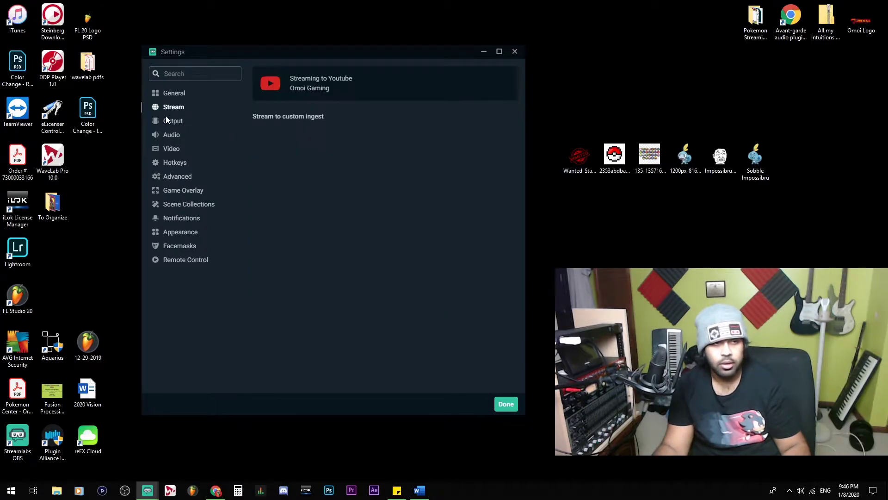
click(166, 121)
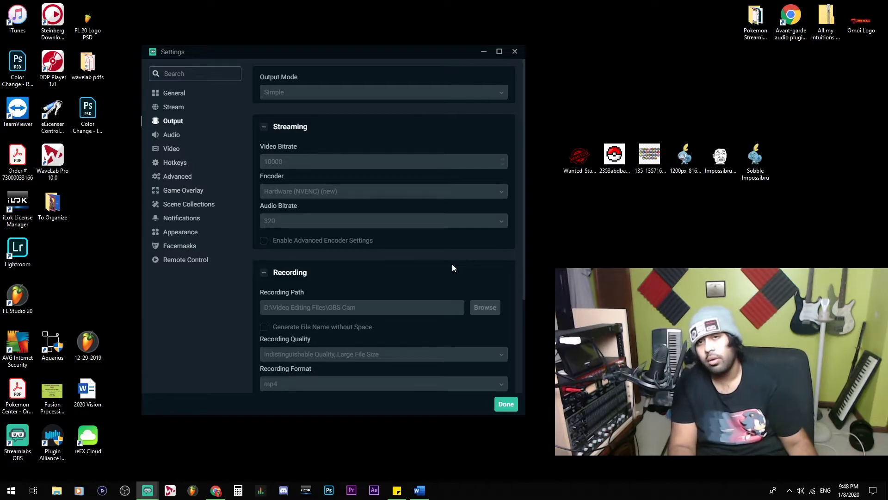
scroll(399, 216, down, 3)
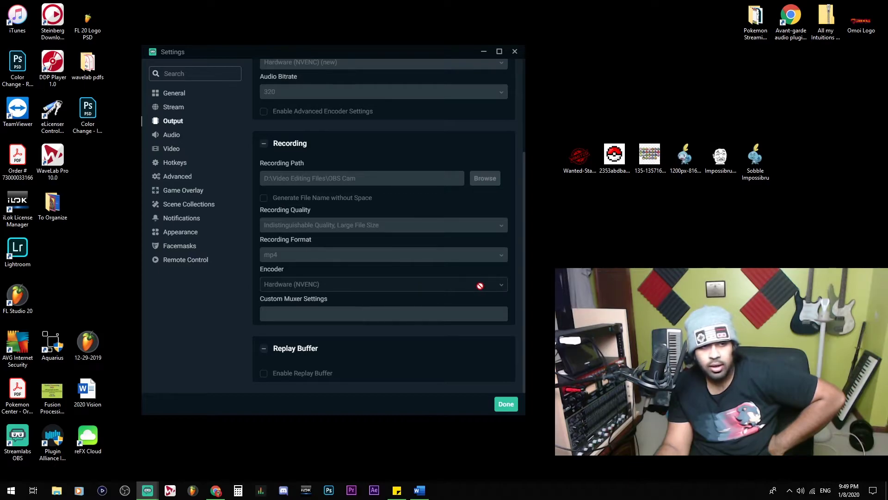
scroll(317, 203, up, 3)
scroll(397, 277, down, 3)
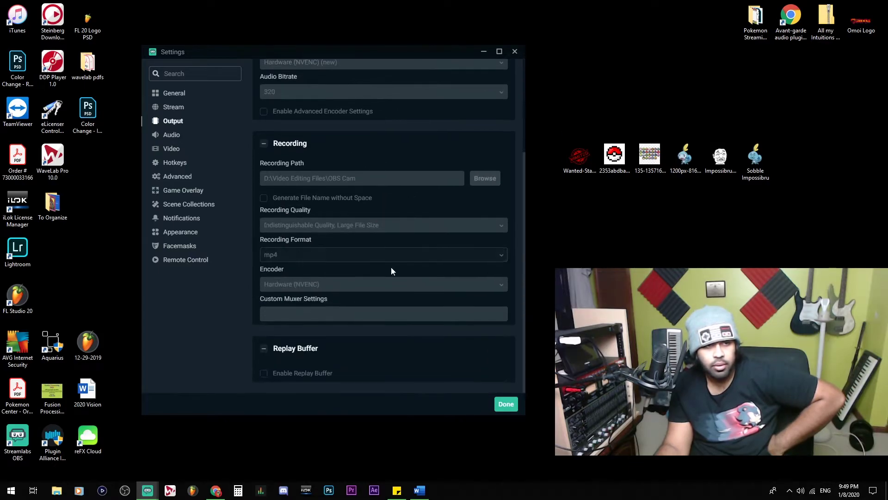
click(263, 348)
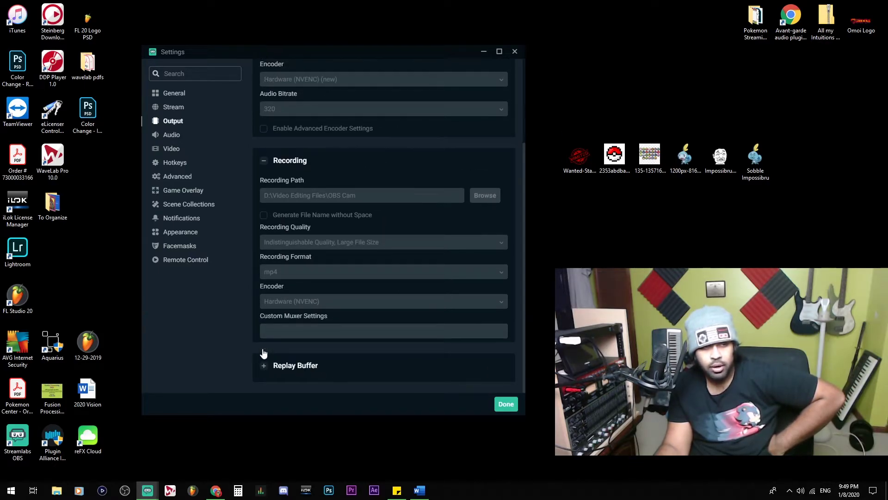
click(264, 369)
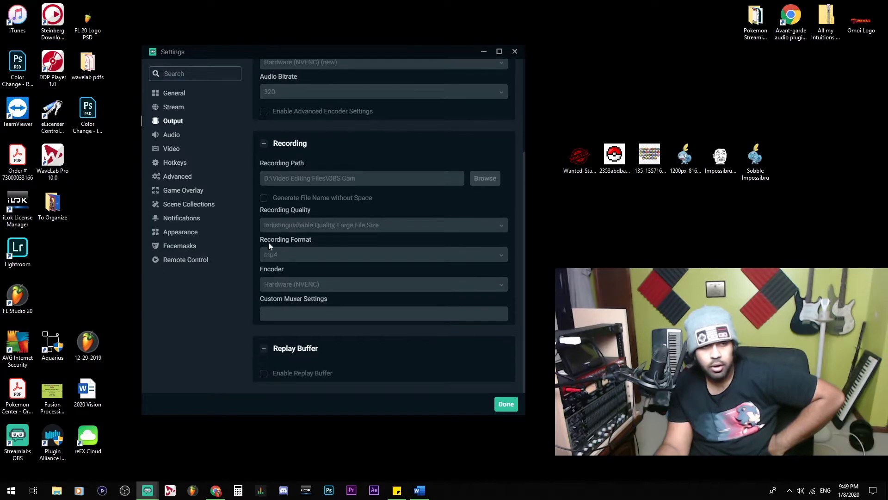
Open the Audio page and keep Desktop Audio Device 1 set to Disabled.
click(172, 137)
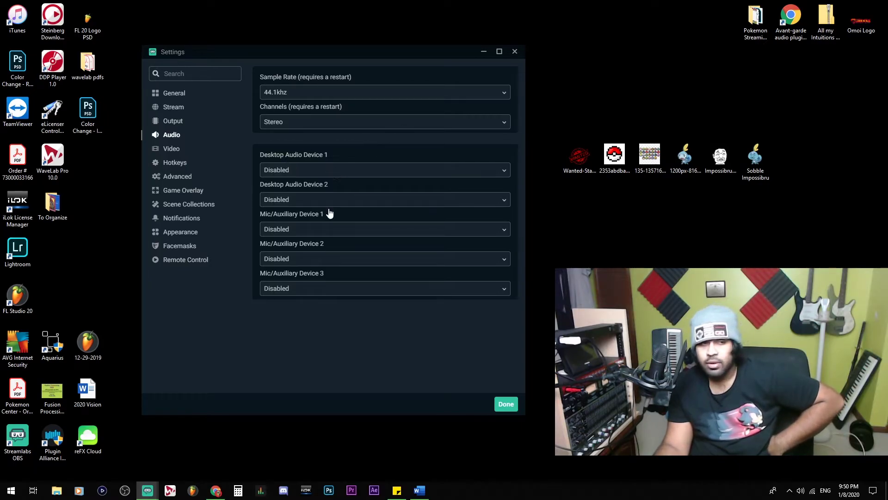
click(351, 172)
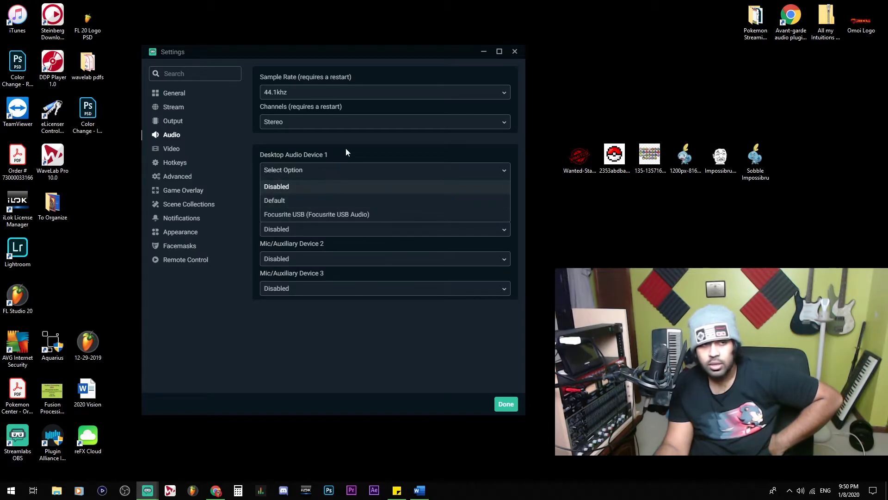
click(352, 183)
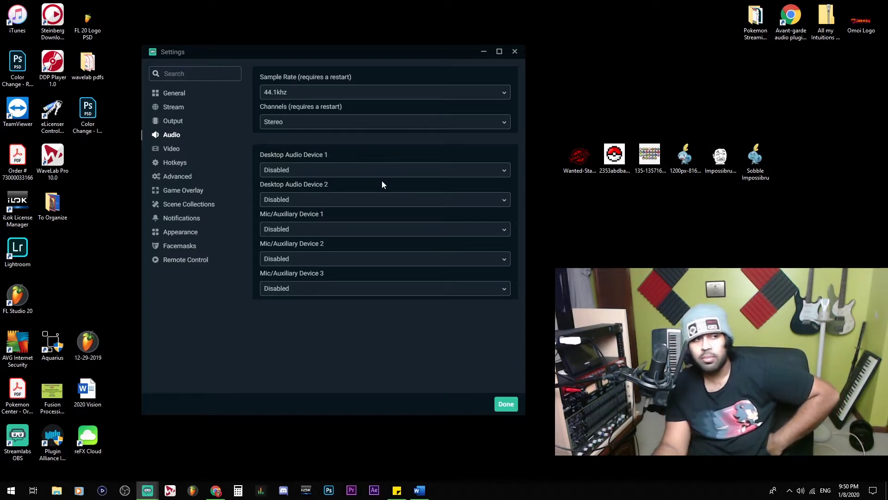
Open Windows search, type 'pokemon', then dismiss the search panel.
key(super)
text(pokemon)
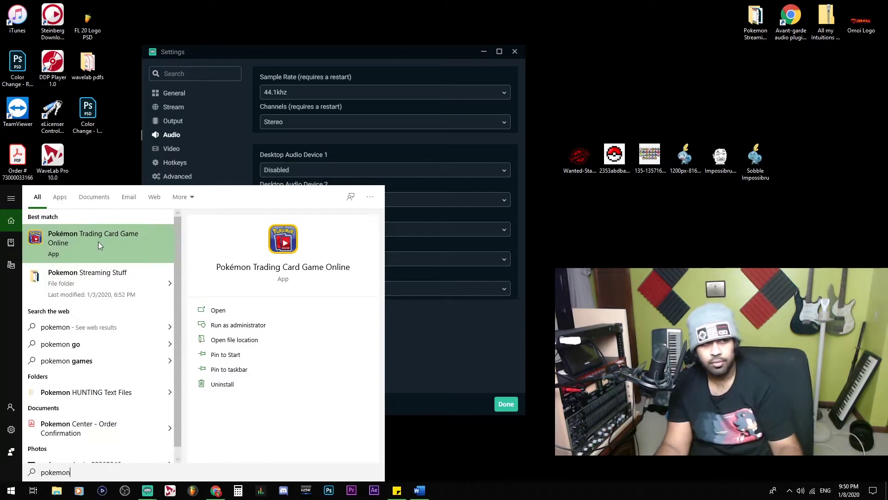
click(434, 329)
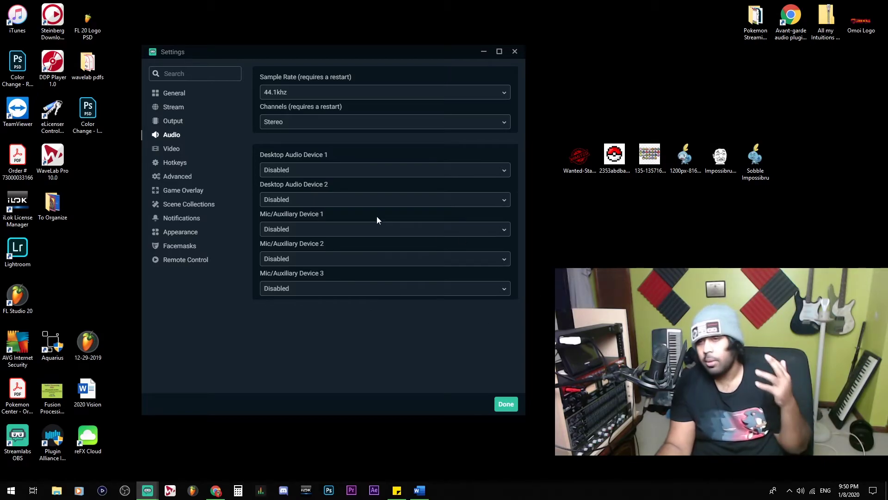
Open the Video page to check 1920x1080 base and output resolution at 60 FPS.
click(175, 150)
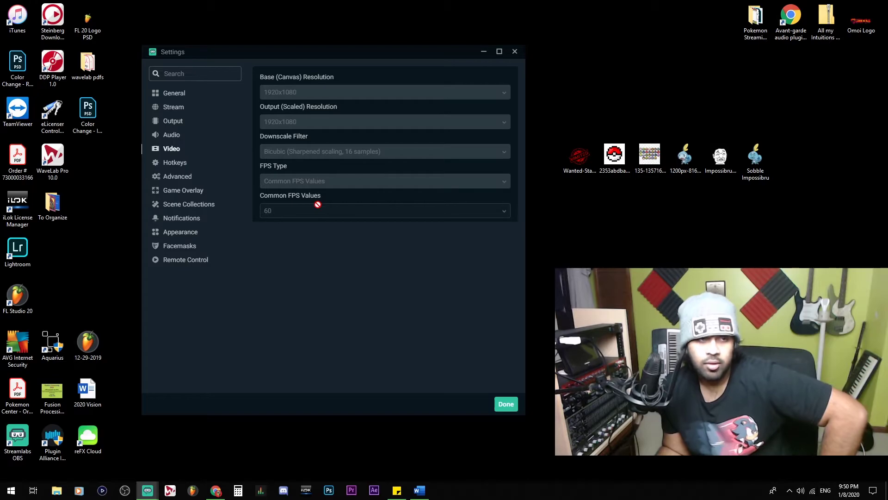
Review the My Desktop webcam hotkeys (E to show, R to hide) and drag the main window into view.
click(173, 163)
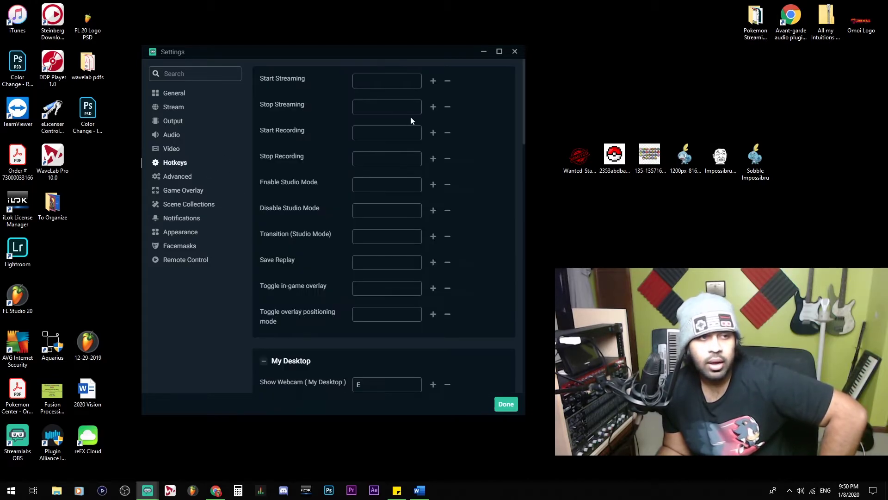
scroll(302, 170, down, 3)
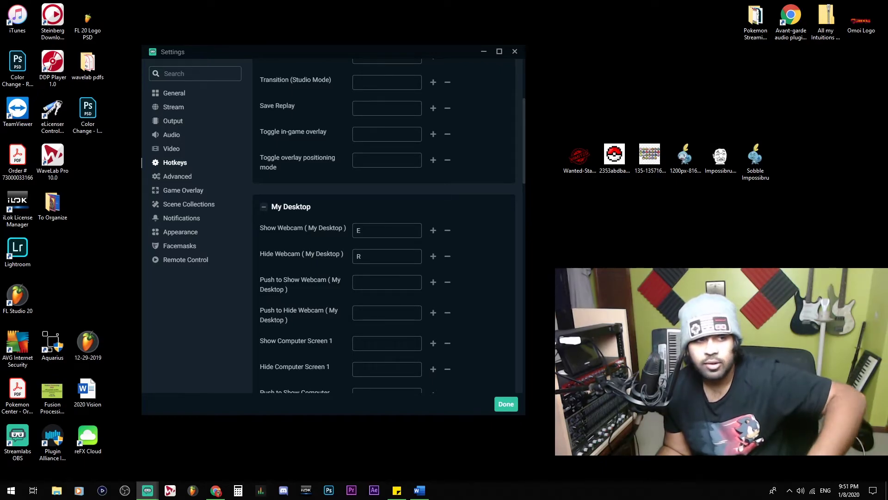
drag(887, 29, 412, 4)
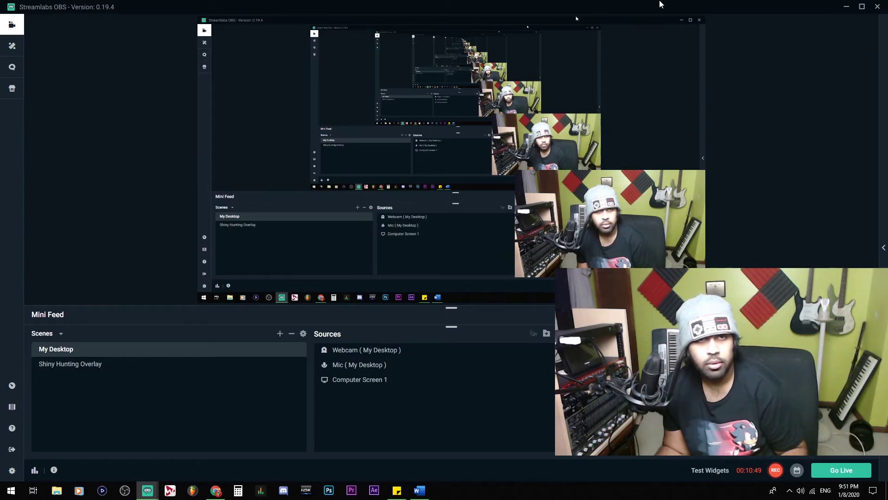
mouse_move(147, 490)
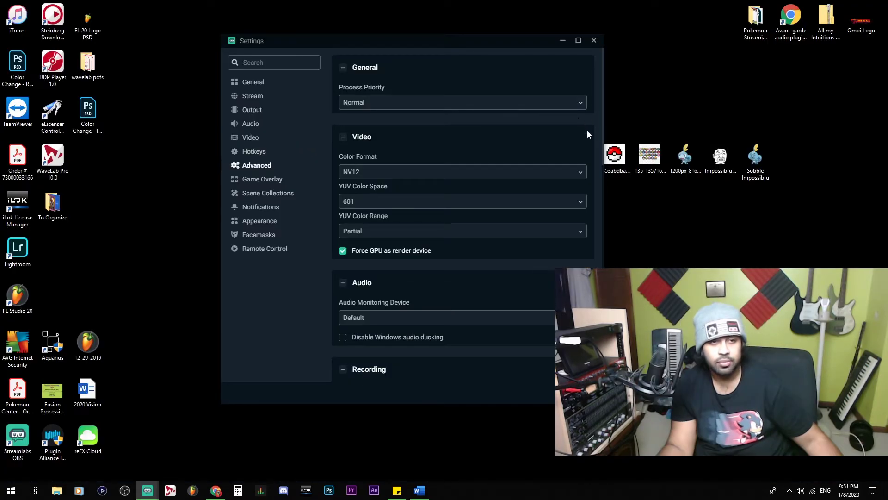
Scroll the Advanced page to Media Files, keeping auto-reconnect at 10-second delay and 20 retries.
scroll(590, 136, down, 5)
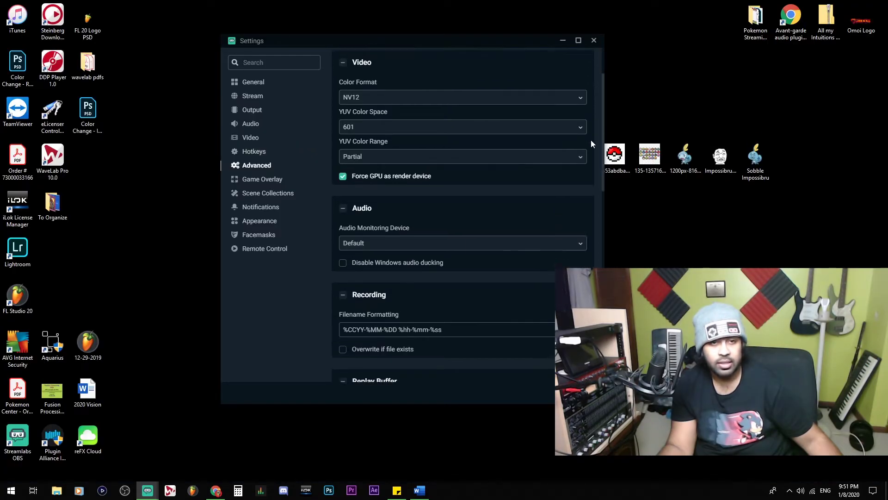
scroll(591, 144, down, 2)
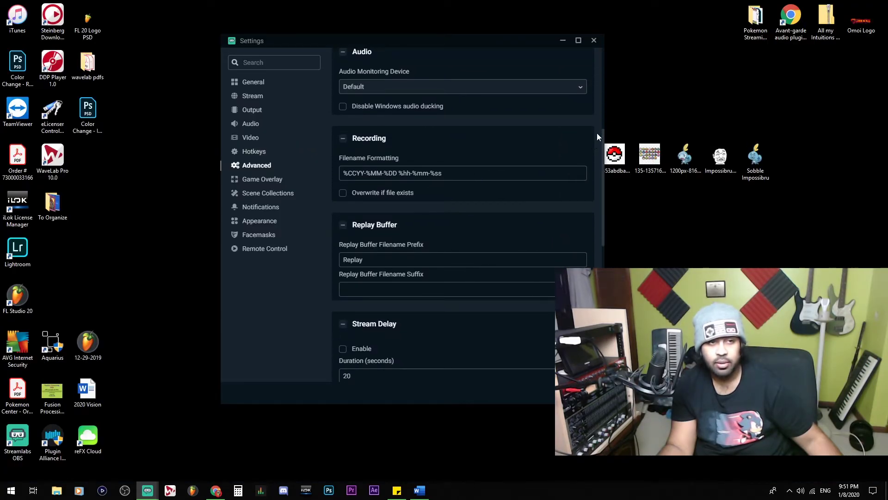
scroll(595, 135, down, 5)
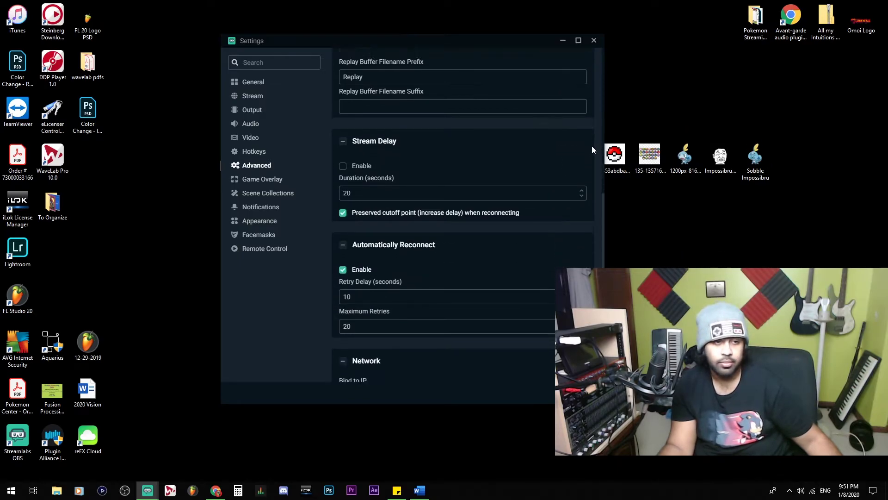
scroll(592, 149, down, 1)
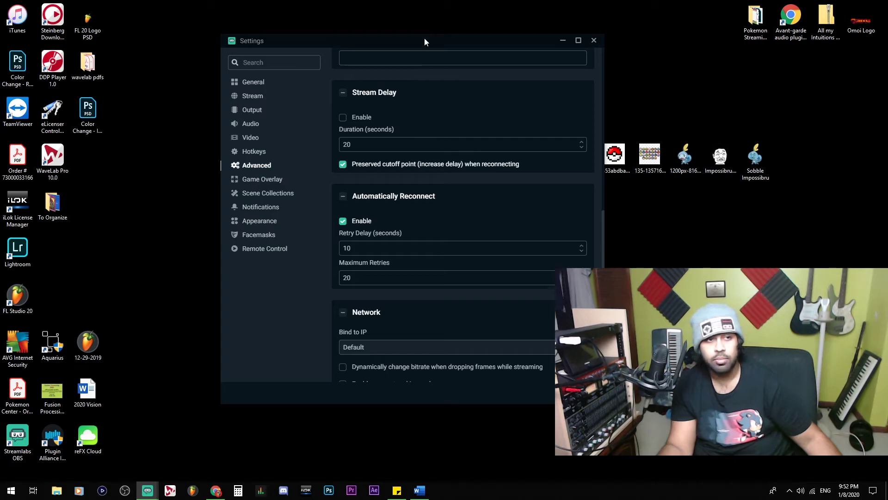
drag(425, 42, 324, 49)
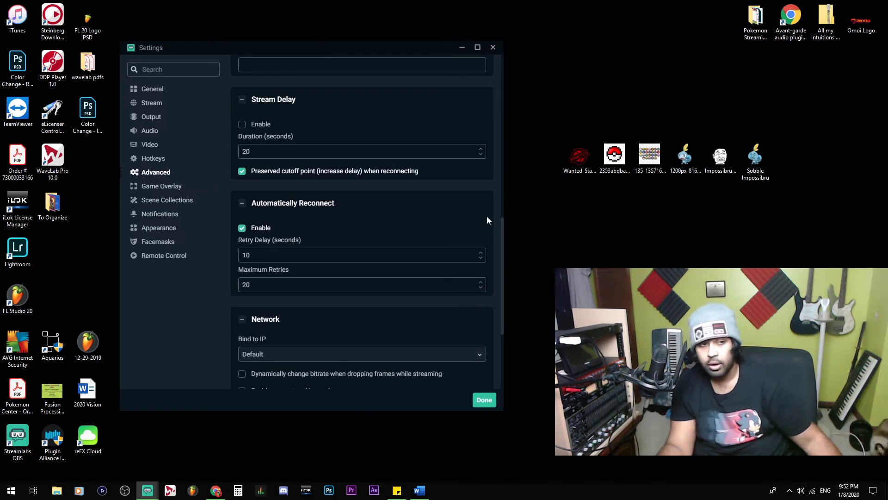
scroll(487, 216, down, 3)
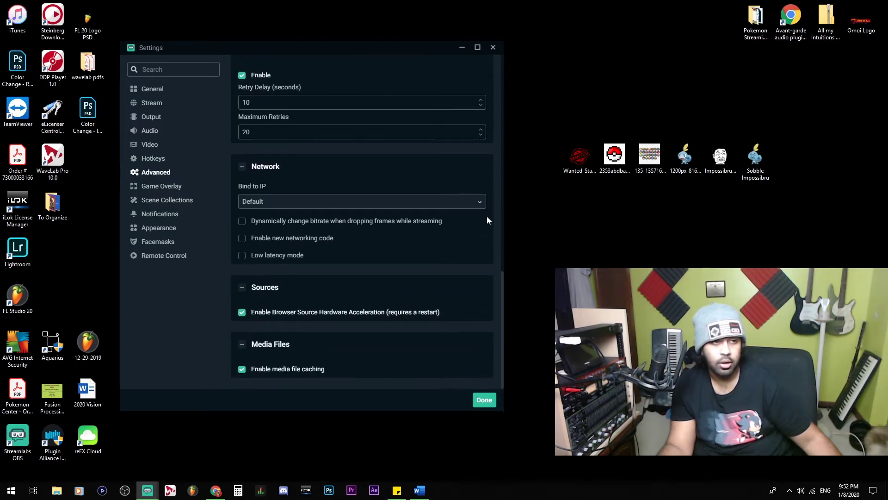
scroll(487, 216, up, 2)
scroll(491, 143, down, 2)
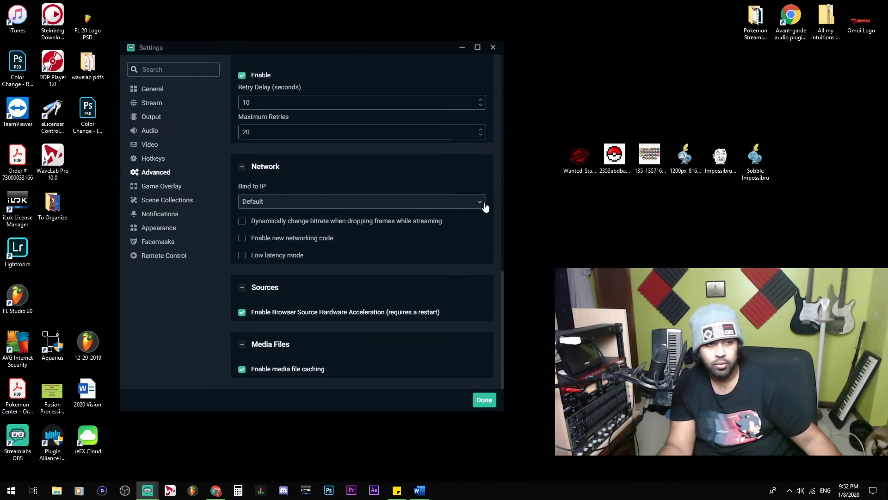
Step through the Game Overlay, Scene Collections and Notifications pages, ending on Appearance.
click(152, 187)
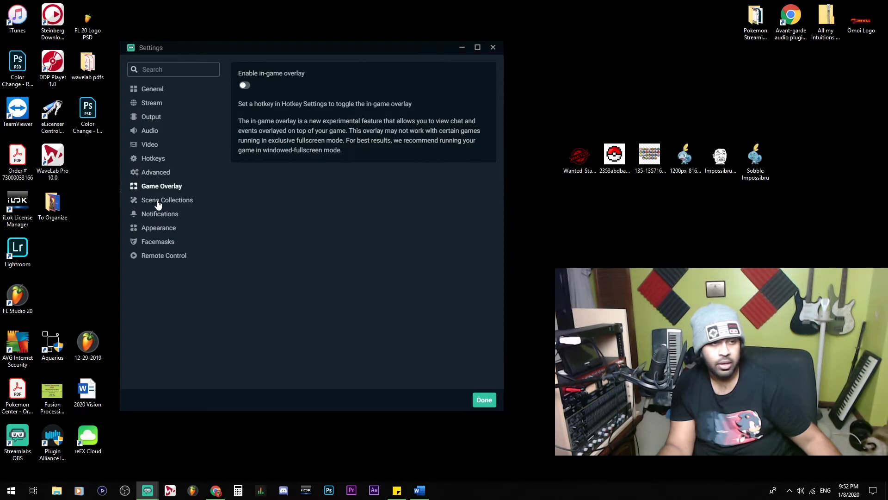
click(158, 202)
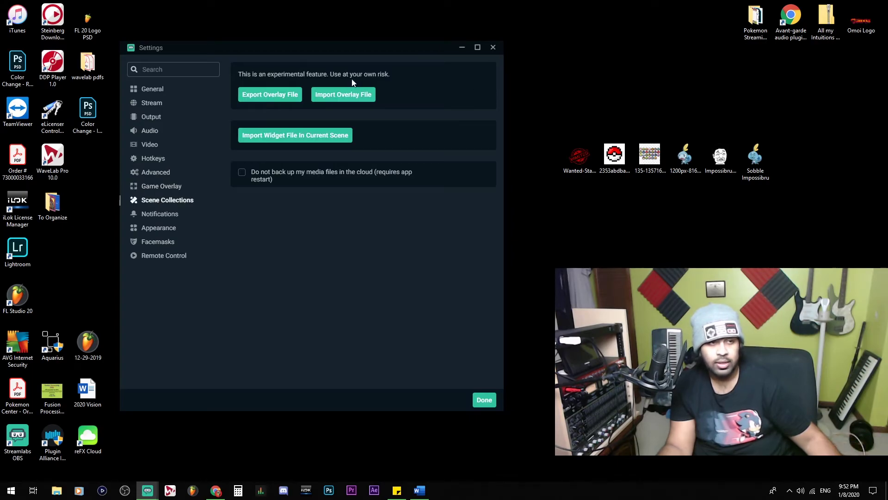
click(149, 215)
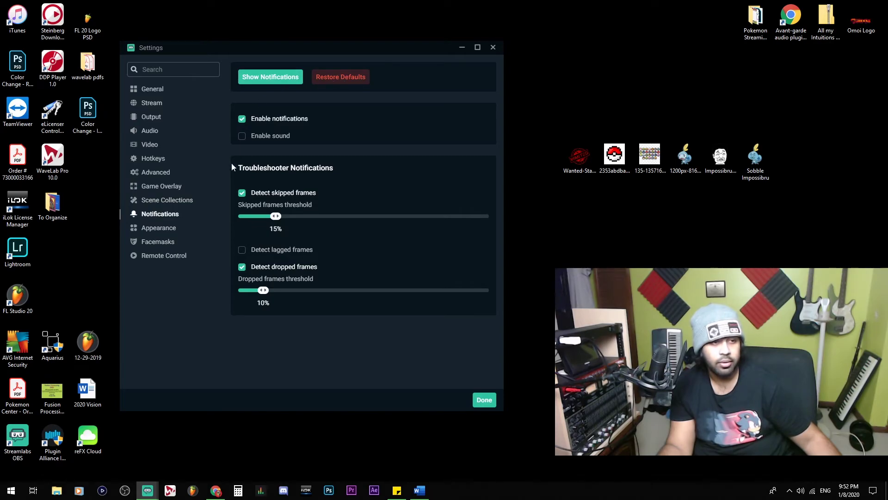
click(156, 231)
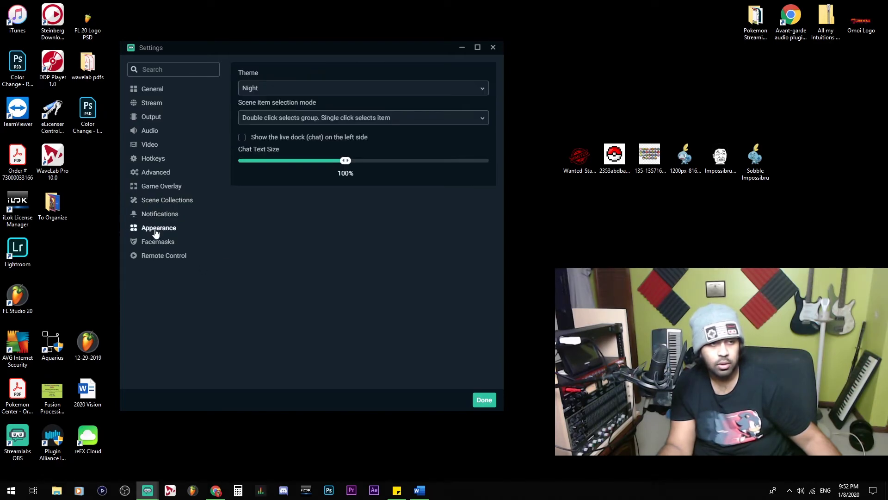
Switch the interface theme from Night to Day.
click(333, 87)
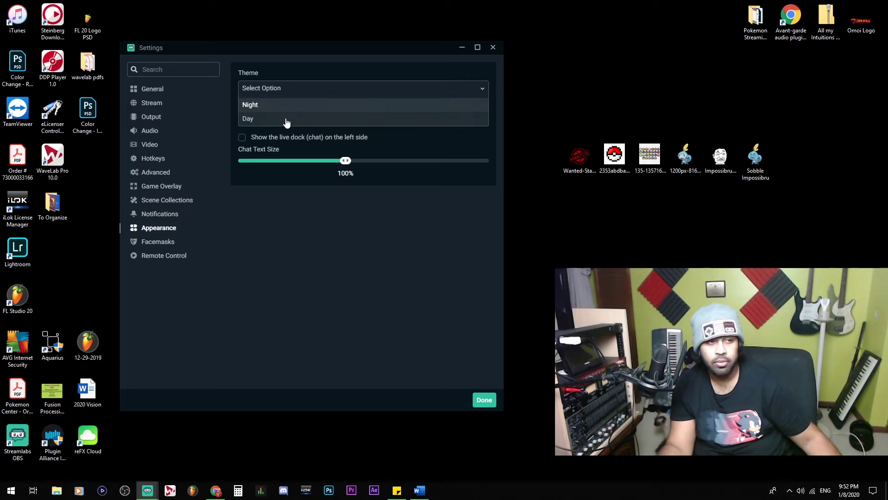
click(296, 105)
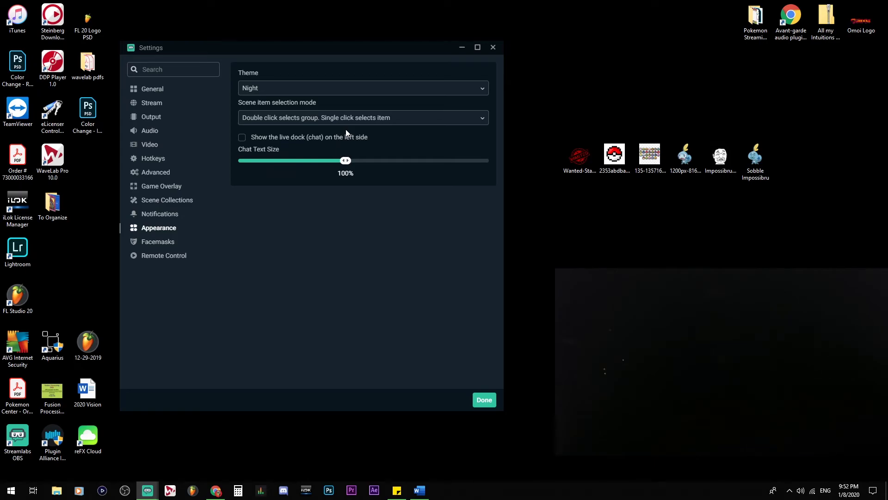
click(274, 92)
click(277, 121)
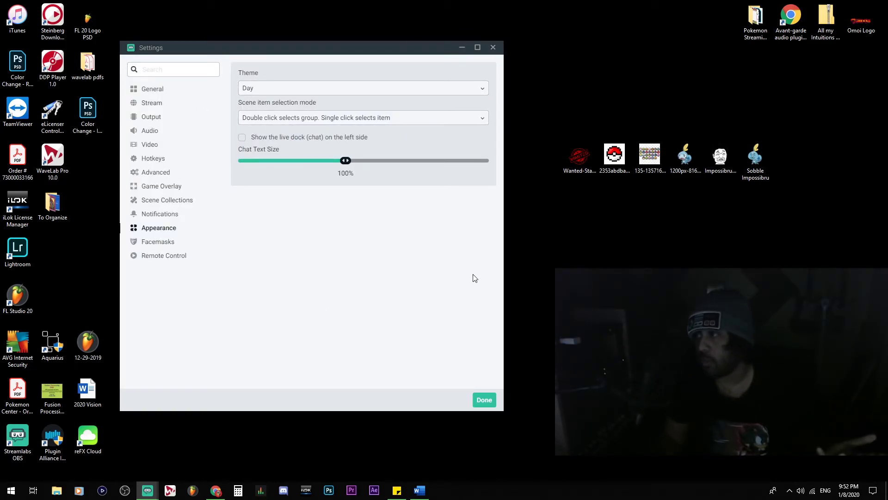
Maximize the Settings window and set the theme back to Night.
click(478, 48)
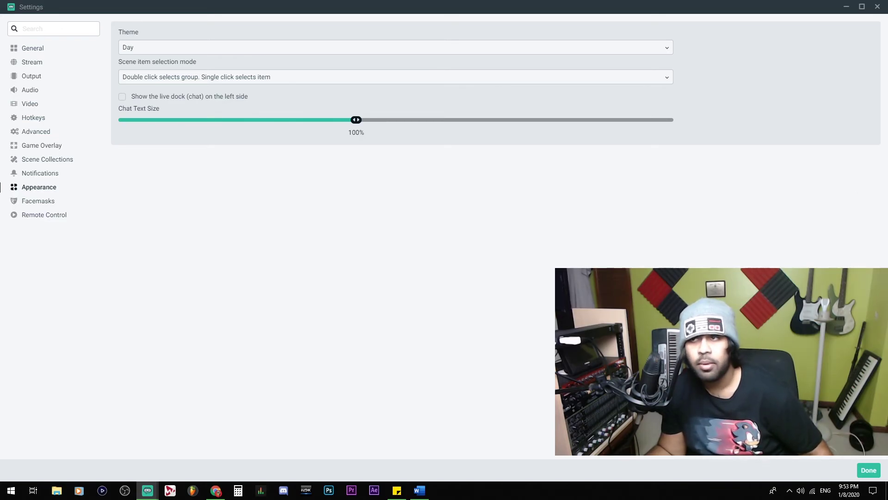
click(366, 50)
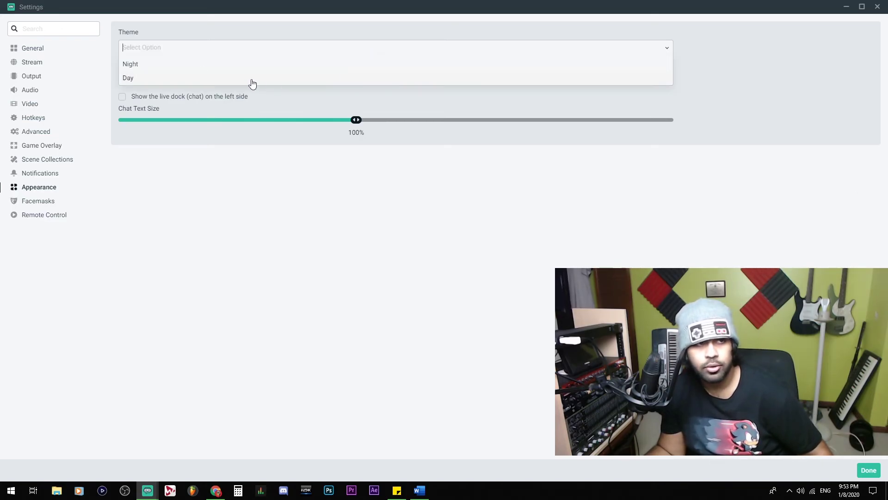
click(155, 64)
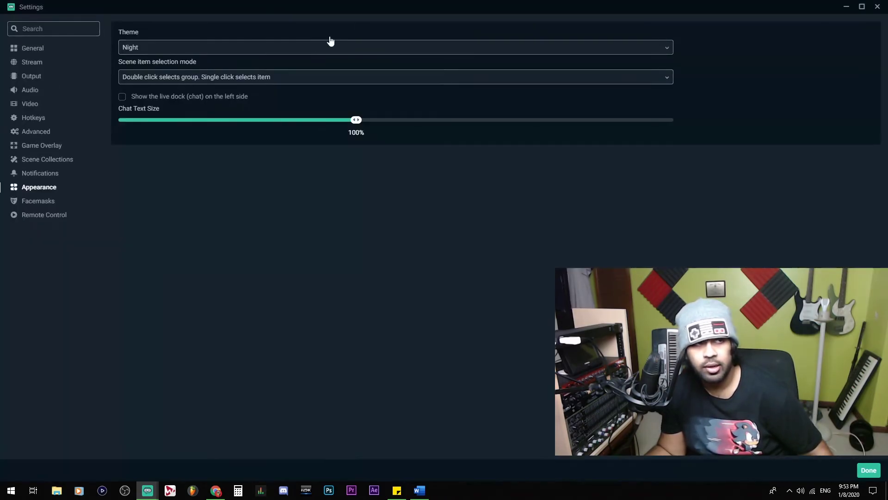
Restore the Settings window size and view the Facemasks and Remote Control pages, ending on General.
double_click(404, 12)
click(156, 242)
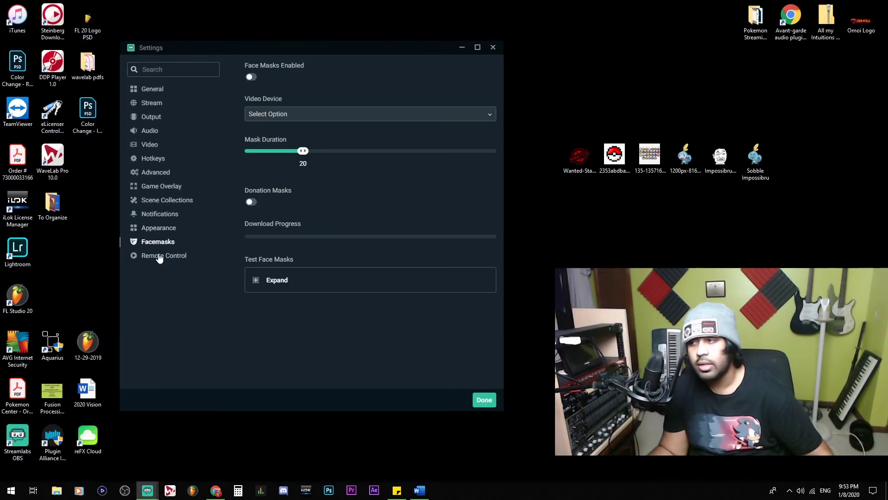
click(160, 259)
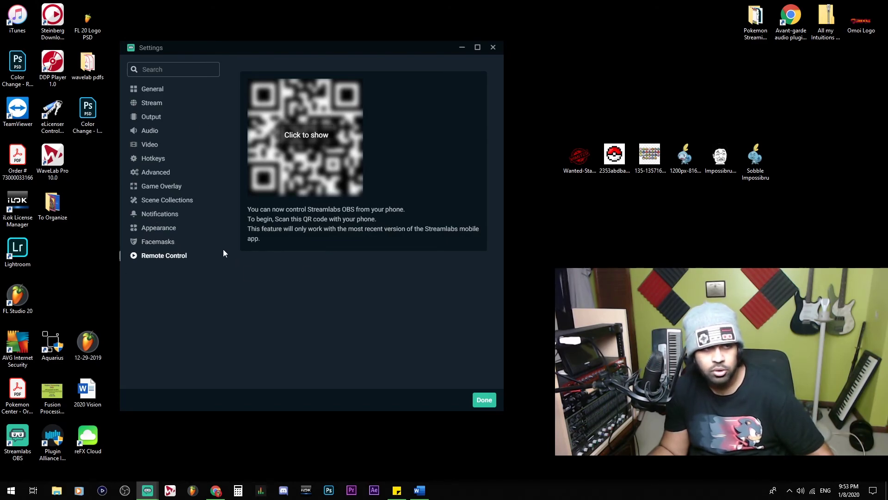
click(153, 92)
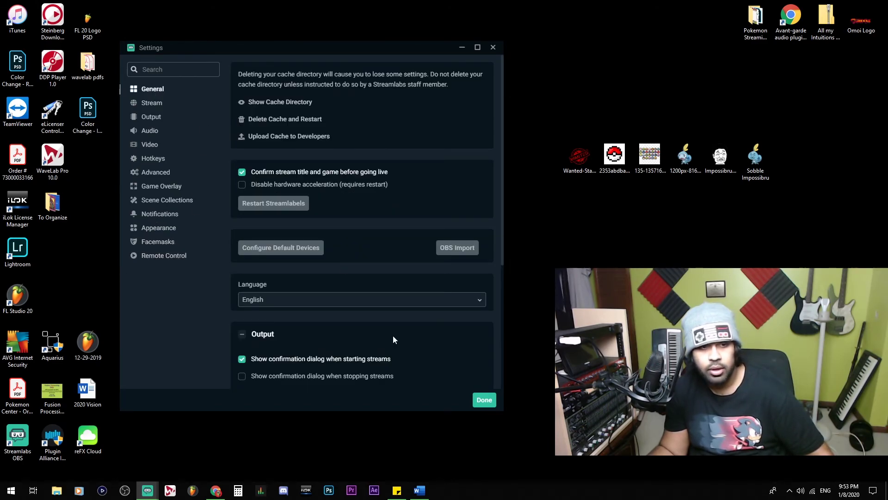
Close Settings with Done to return to the main editor.
click(479, 399)
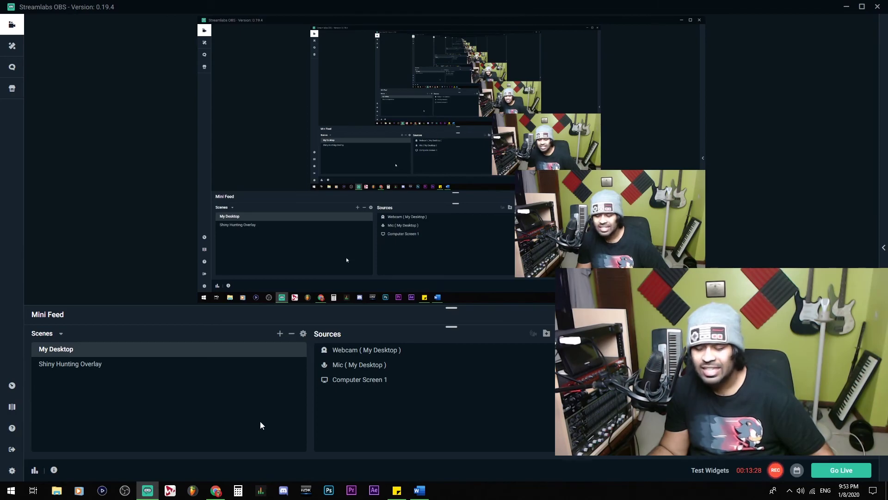